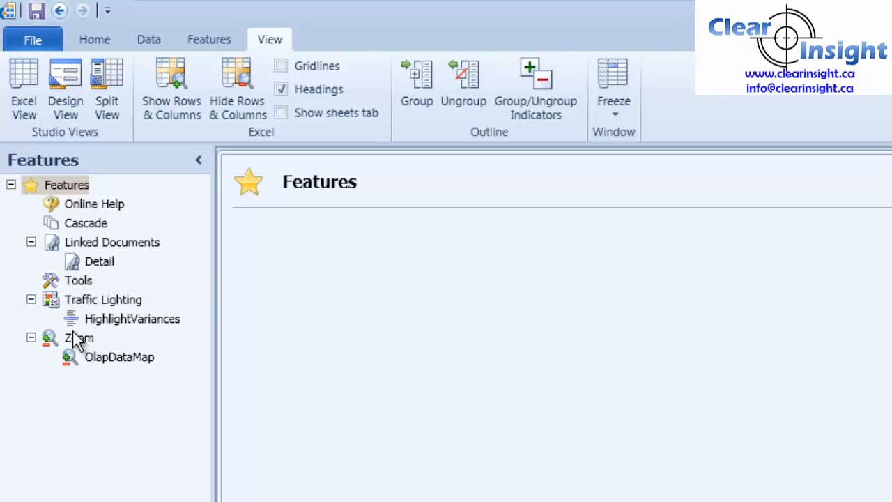
Open the OlapDataMap rule of the Zoom feature to view its row and column zoom settings.
left_click(76, 340)
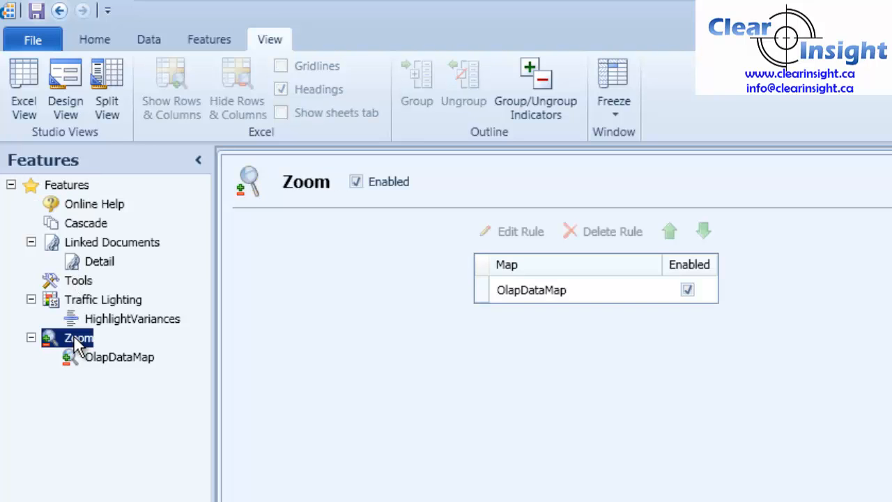
left_click(207, 42)
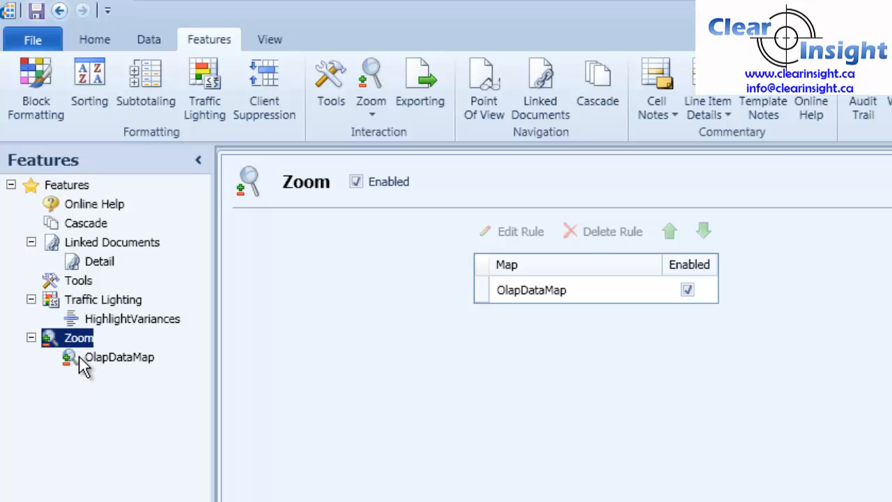
left_click(112, 357)
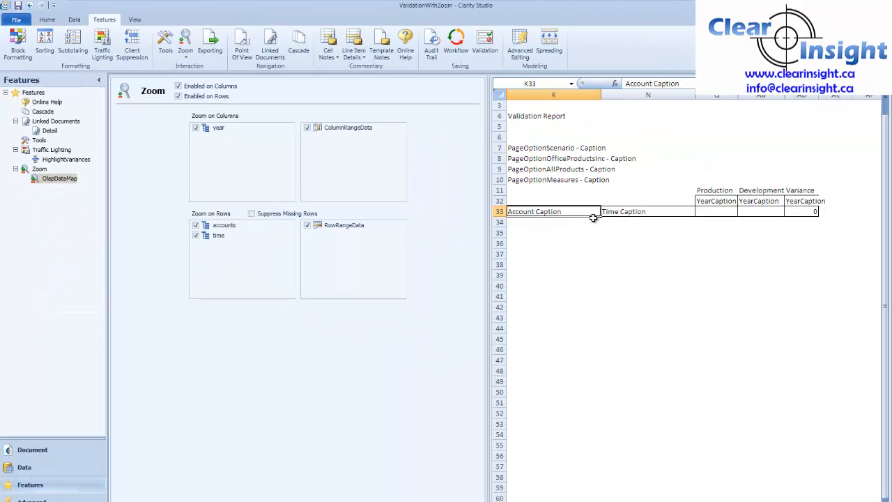
Compare the zoom rule's dimensions and ranges with the Time Caption and YearCaption cells in the Validation Report sheet.
left_click(619, 213)
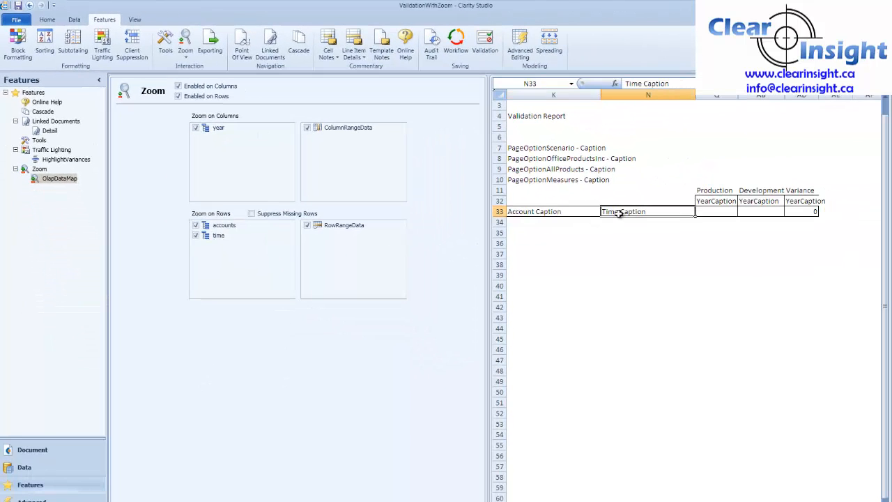
left_click(714, 202)
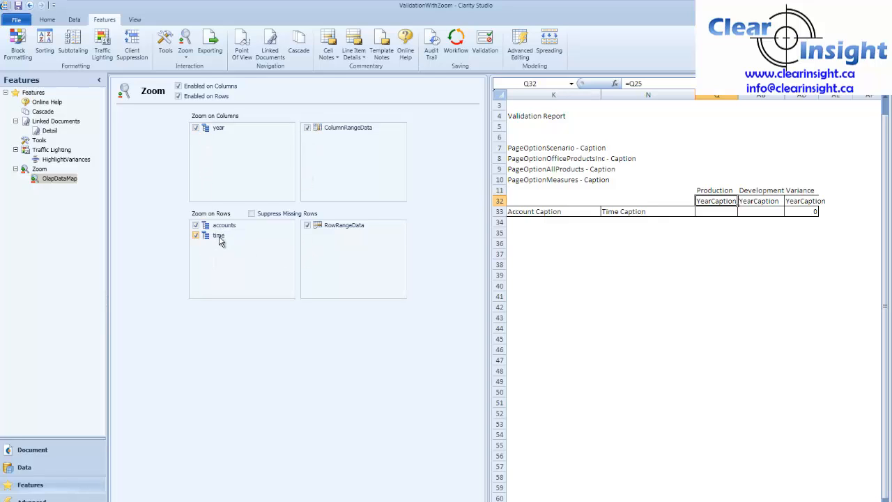
left_click(335, 228)
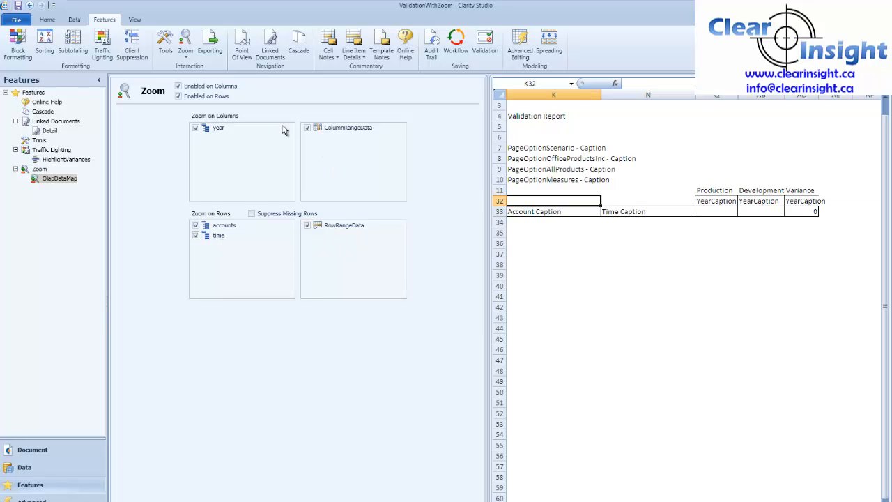
left_click(349, 130)
left_click(598, 242)
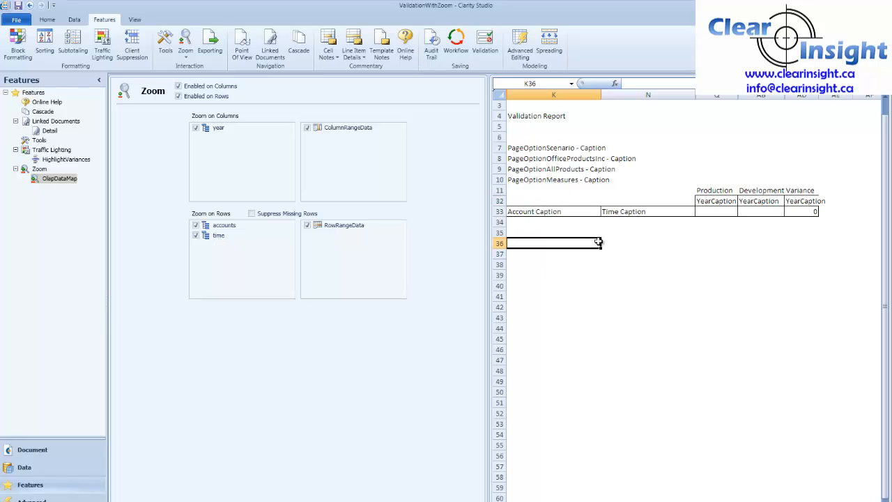
Show the sheet's hidden rows and columns to expose the account and time metadata cells around row 33.
left_click(138, 22)
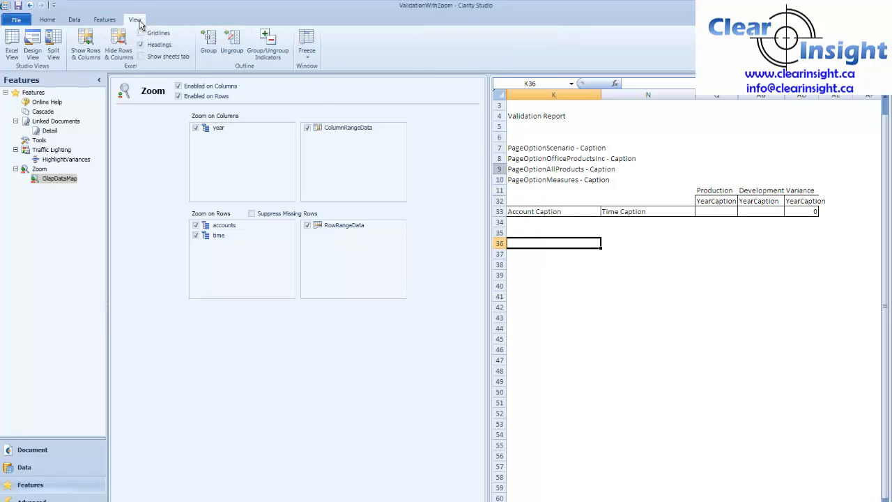
left_click(87, 44)
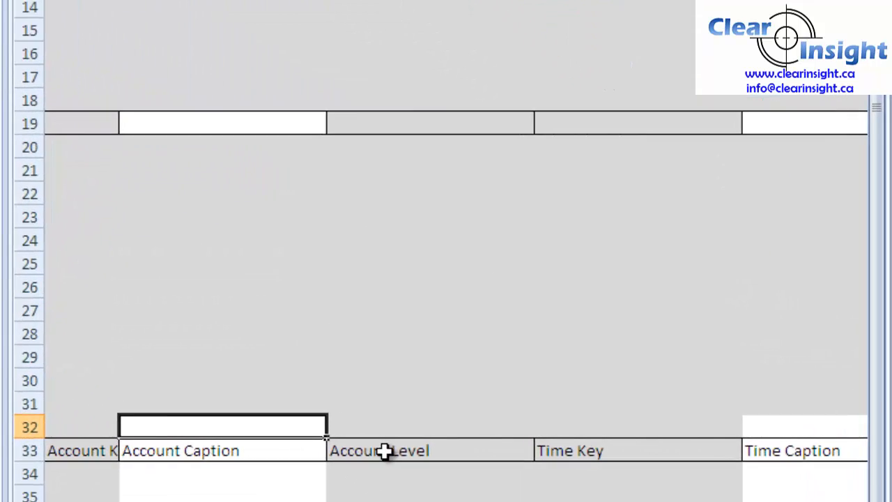
scroll(385, 452, "down", 18)
scroll(359, 403, "up", 11)
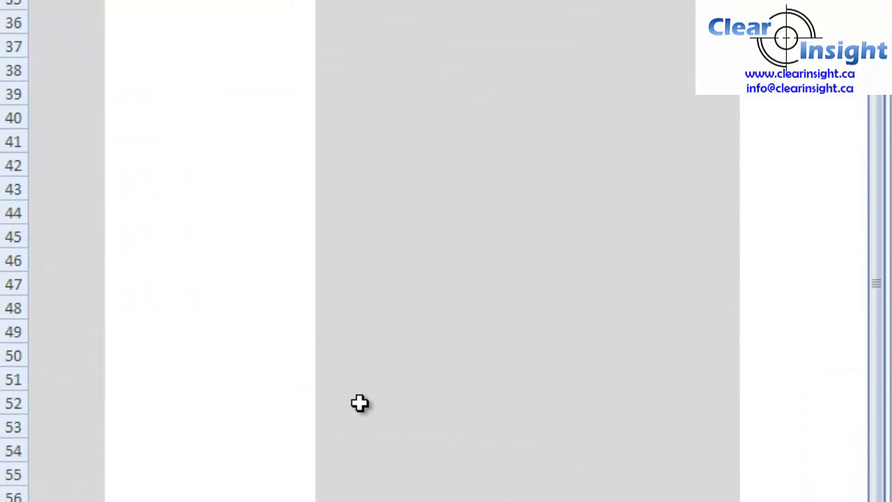
scroll(359, 403, "up", 7)
scroll(447, 278, "left", 1)
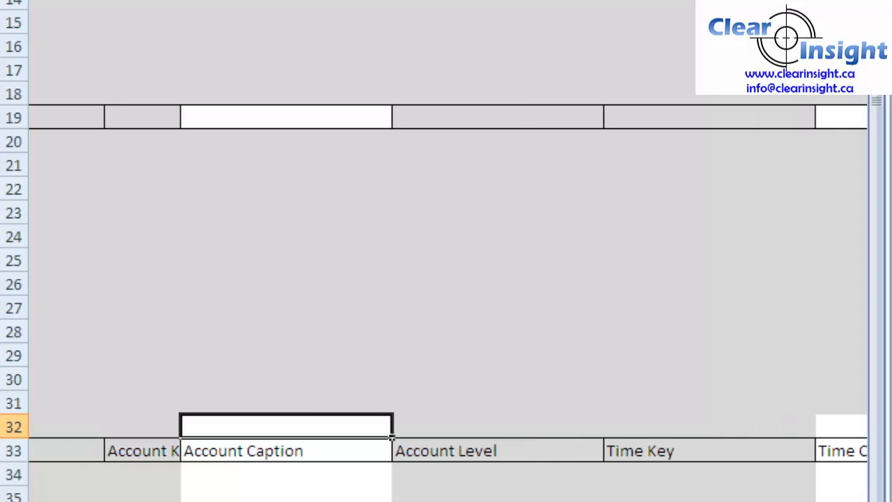
Try a formula in J34 that references the Account Key cell above it, and clear it again.
left_click(145, 449)
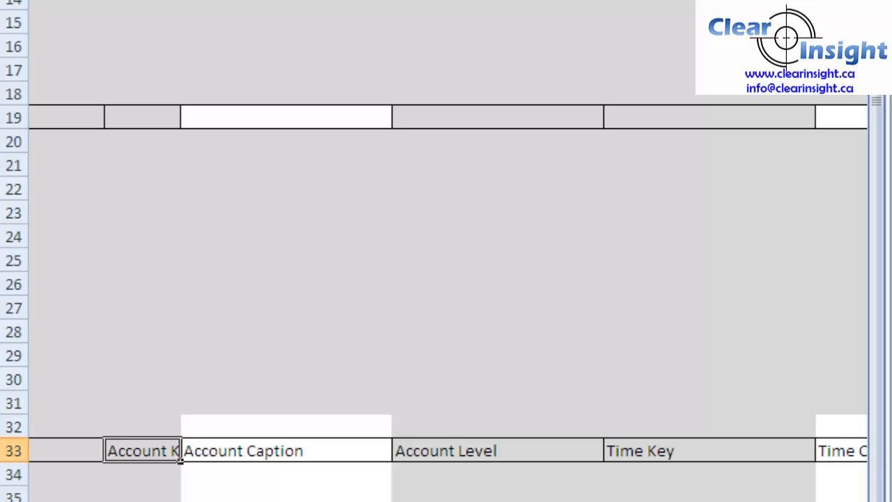
key("Return")
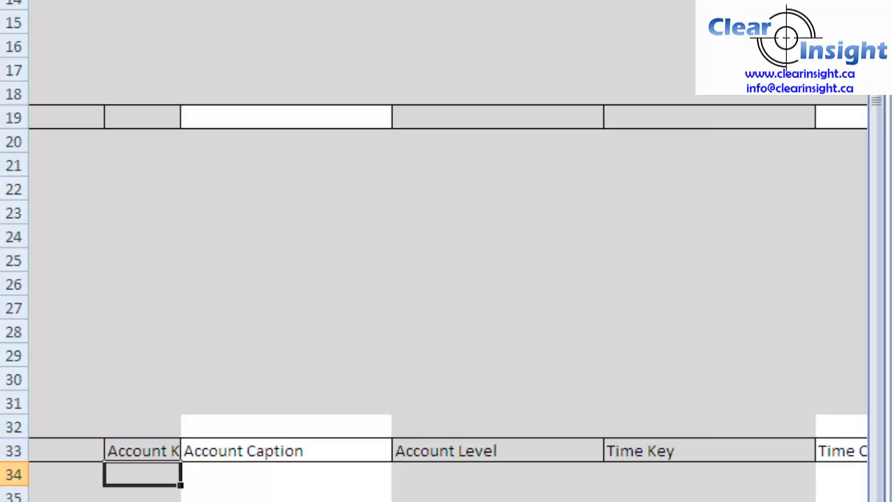
type("=")
key("Up")
key("Return")
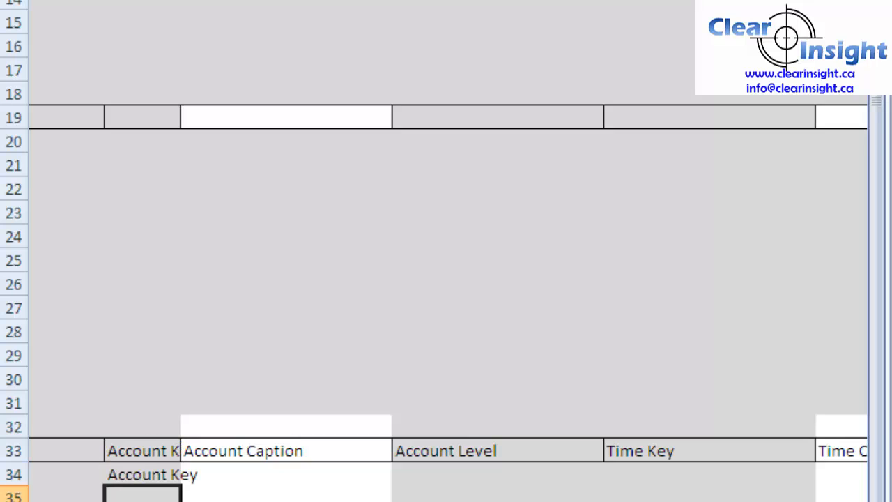
key("Up")
key("Delete")
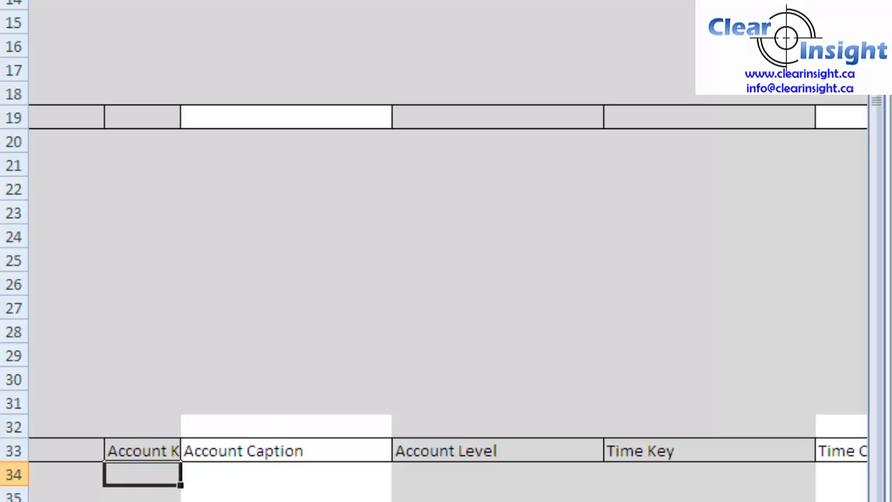
key("Up")
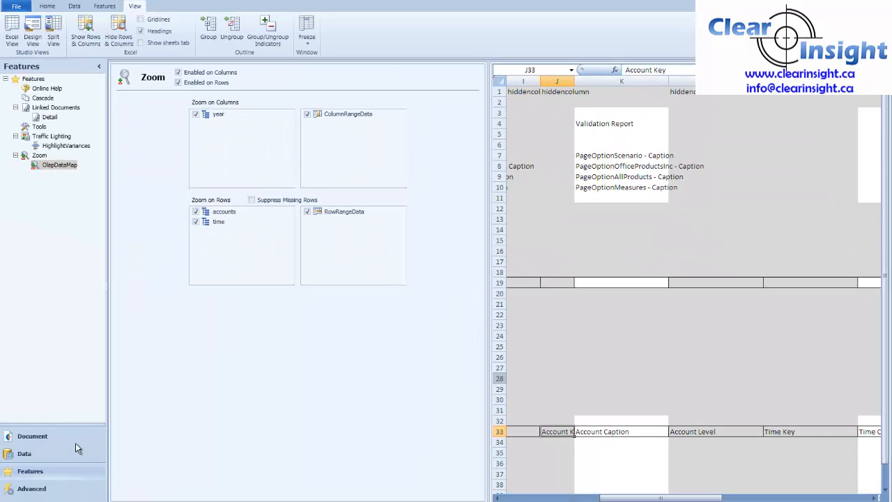
Open the ColumnRangeMeta column range and examine the account and time key, caption and level cells in row 33.
left_click(56, 437)
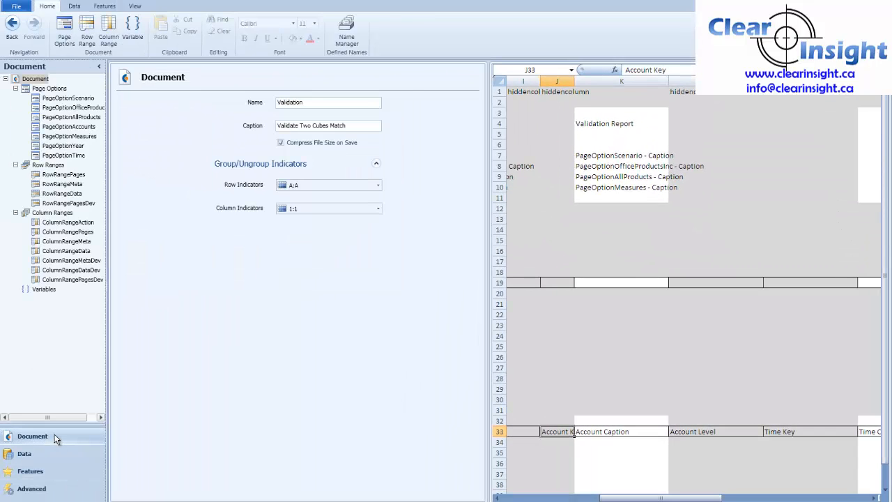
left_click(61, 242)
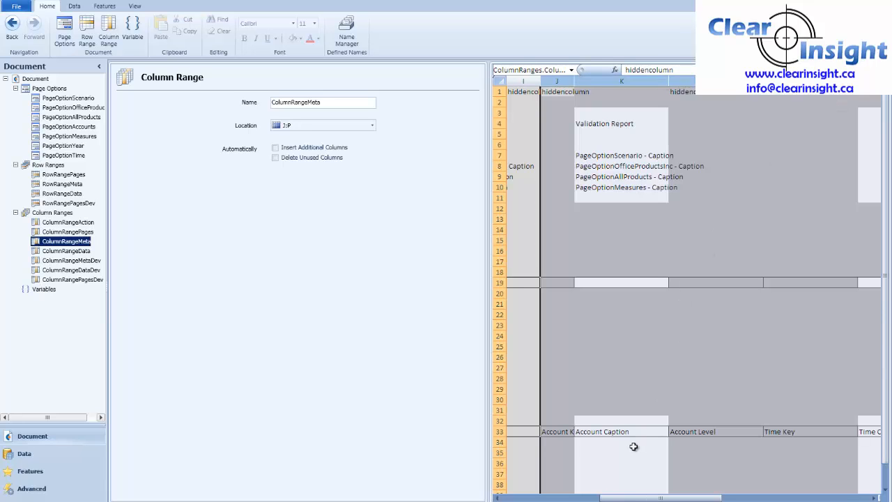
left_click(565, 432)
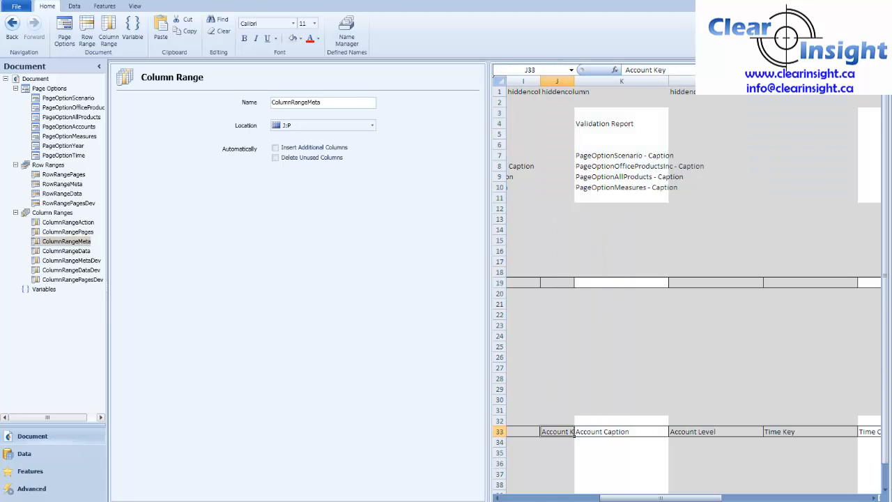
left_click(665, 432)
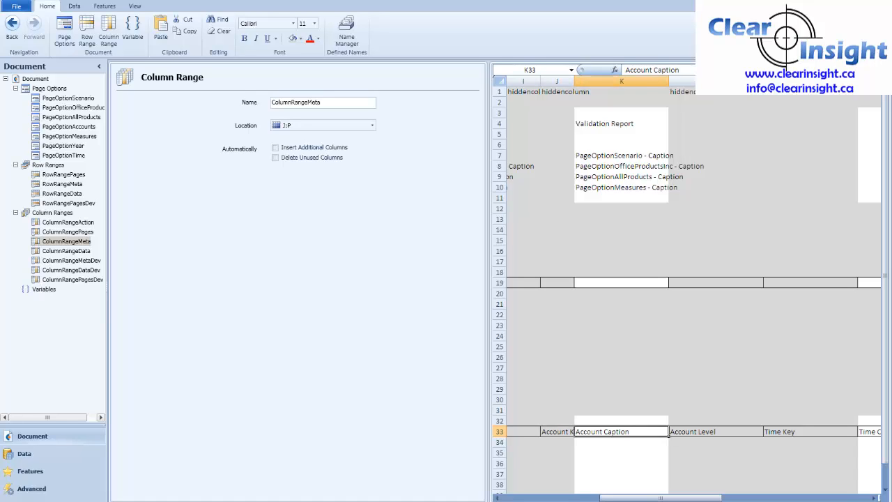
left_click(716, 431)
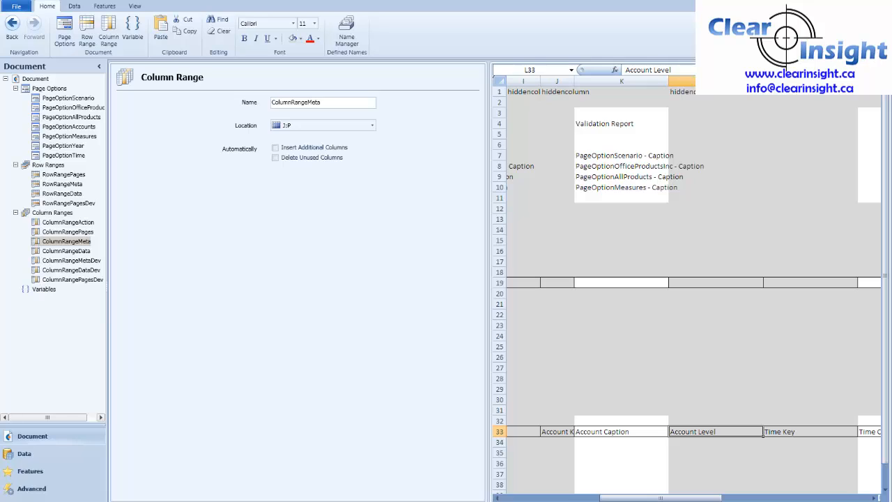
left_click(855, 432)
left_click(862, 433)
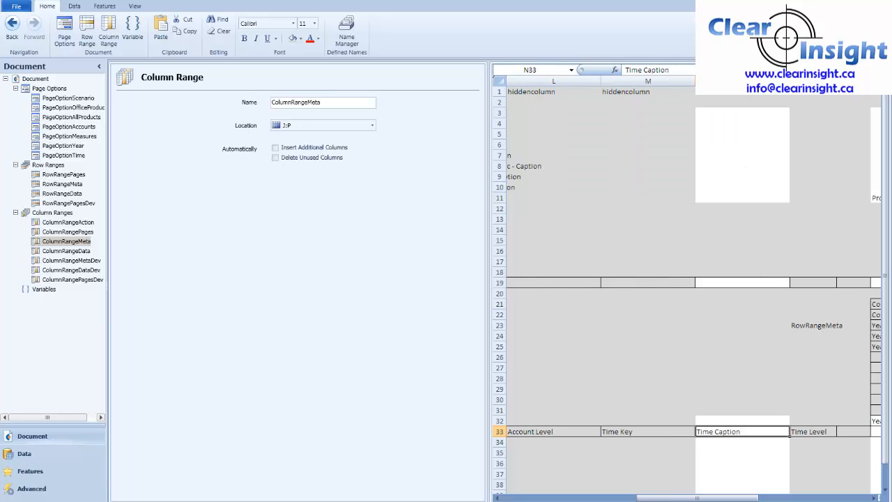
left_click(835, 433)
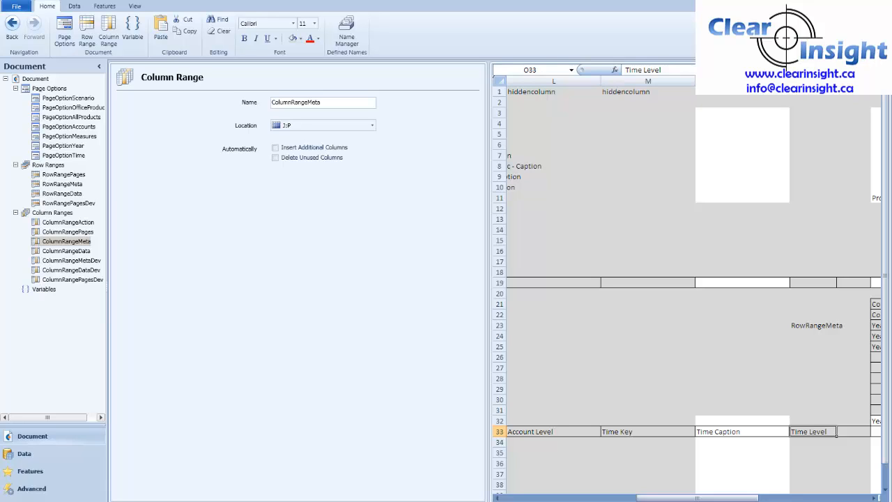
Examine the year metadata cells in column Q above row 33, and return along row 33 to column I.
key("Right")
key("Right")
key("Up")
key("Up")
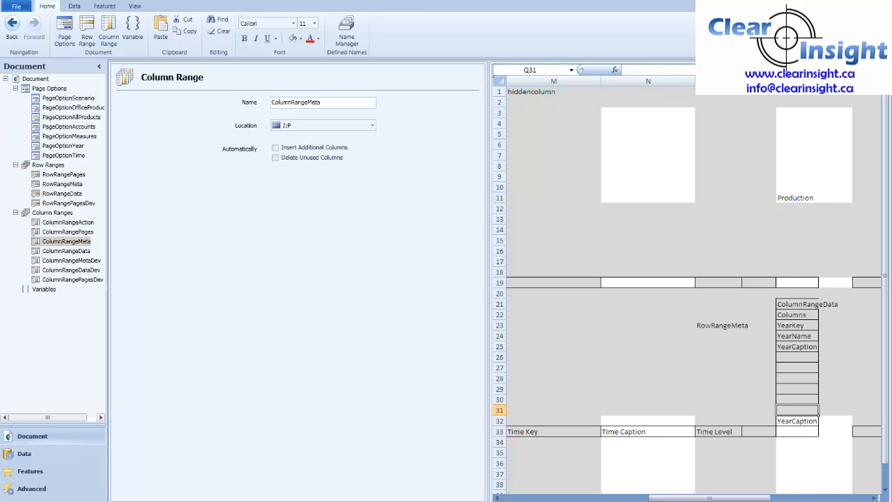
key("Down")
key("Down")
key("Left")
key("Left")
key("Left")
key("Left")
key("Left")
key("Left")
key("Left")
key("Left")
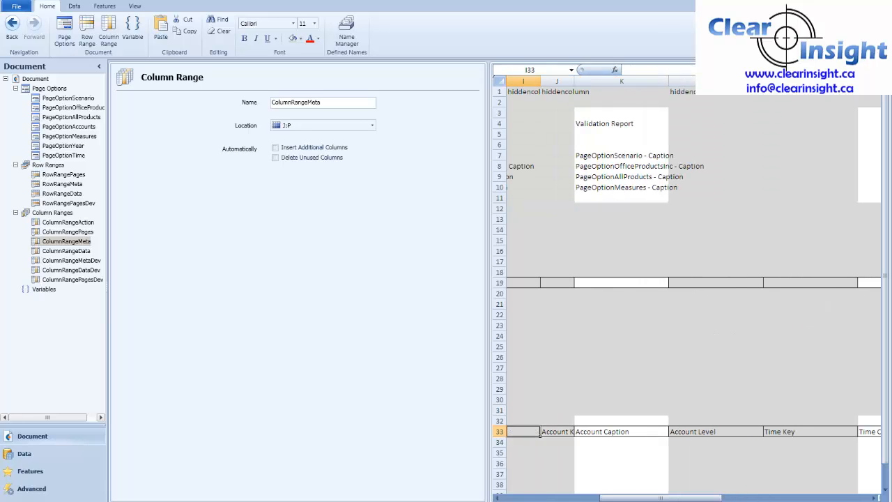
Open the Group1 row members of OlapDataMap under cube_1 to review the accounts and time member selections.
left_click(25, 455)
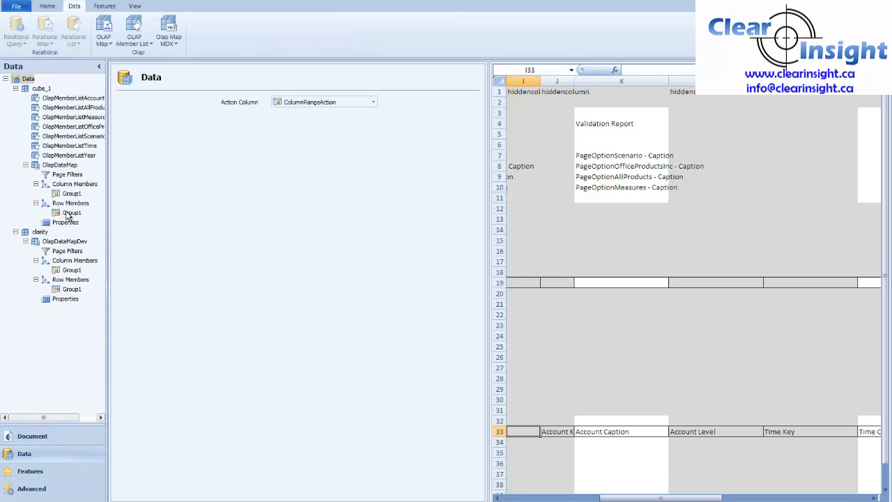
left_click(68, 214)
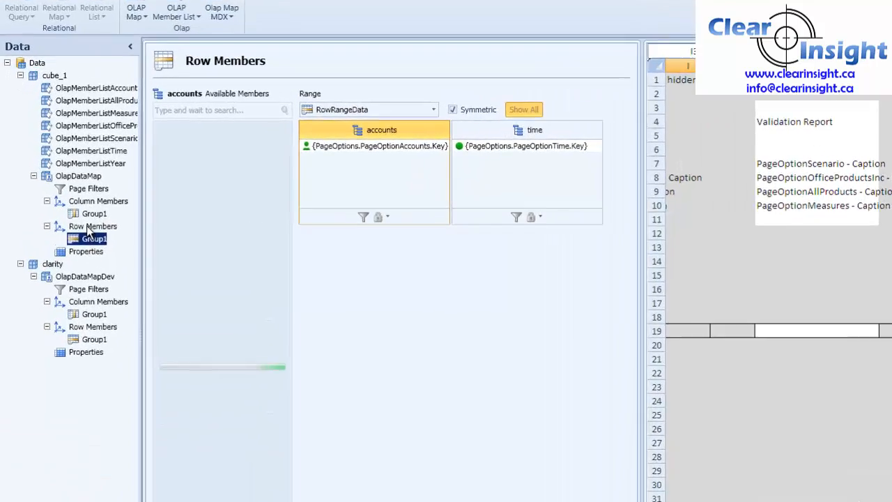
left_click(67, 202)
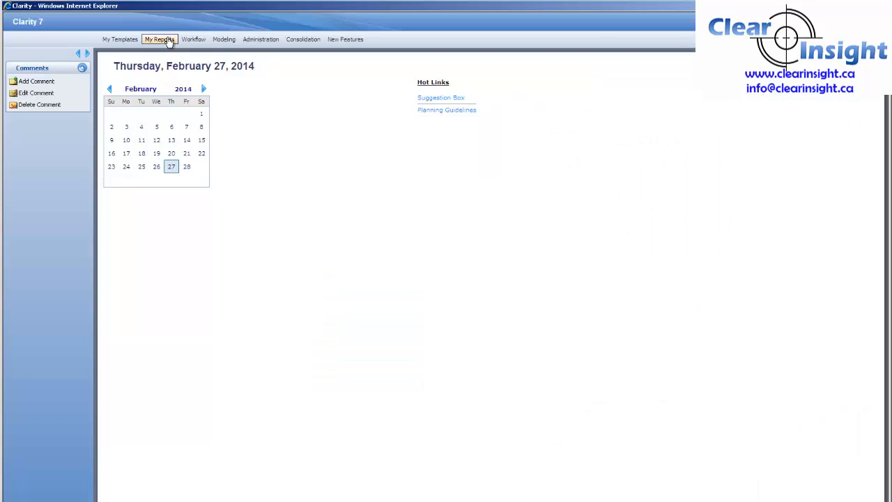
Switch to the Clarity 7 web application and run the Validation Report, accepting the preset page options.
left_click(162, 40)
left_click(172, 96)
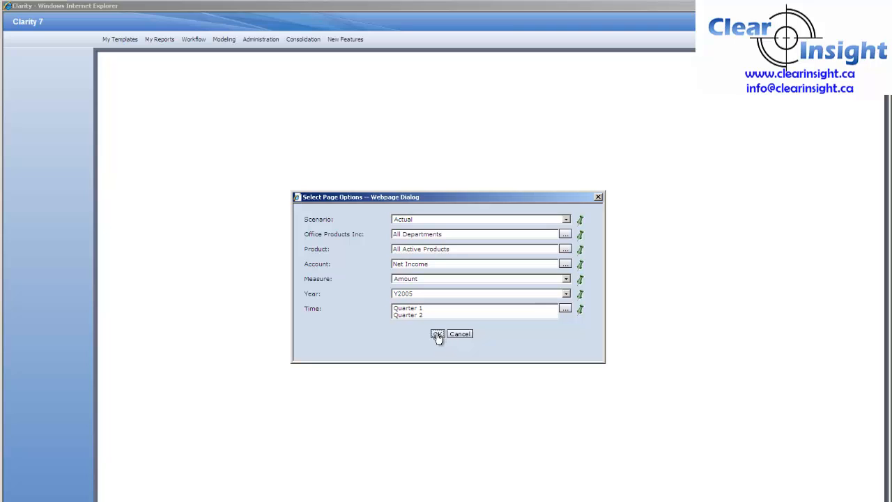
left_click(437, 335)
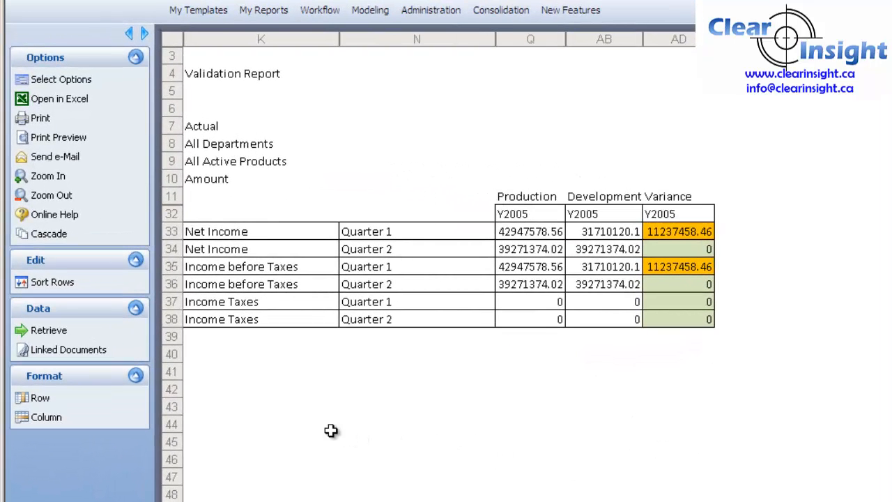
Examine the report's account and quarter combinations and the variance between Production and Development for Y2005.
left_click(278, 238)
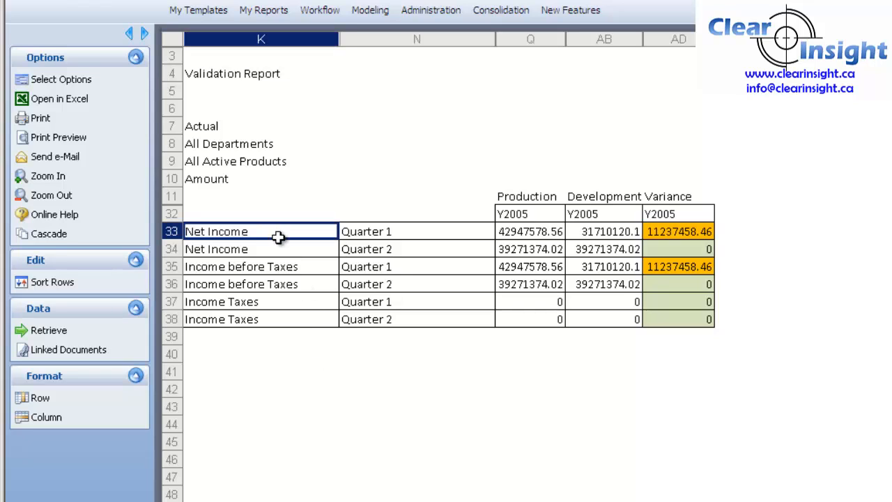
left_click_drag(278, 238, 267, 317)
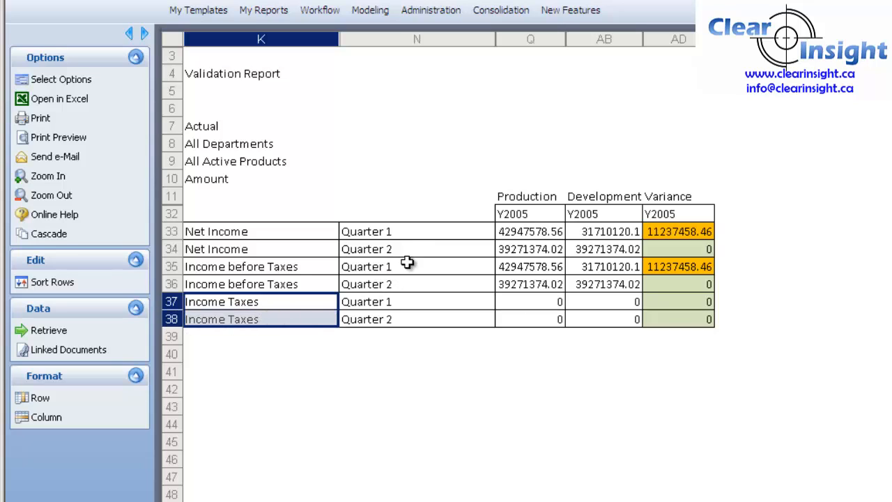
left_click(412, 232)
left_click(410, 253)
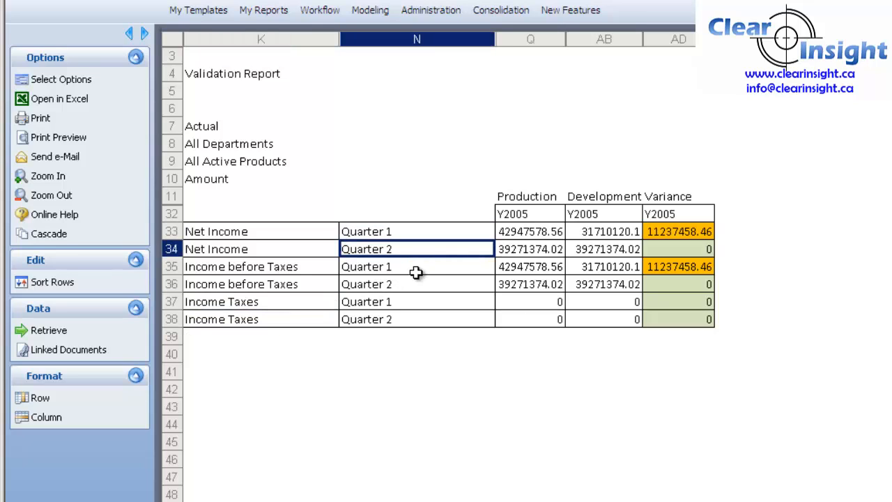
left_click(668, 267)
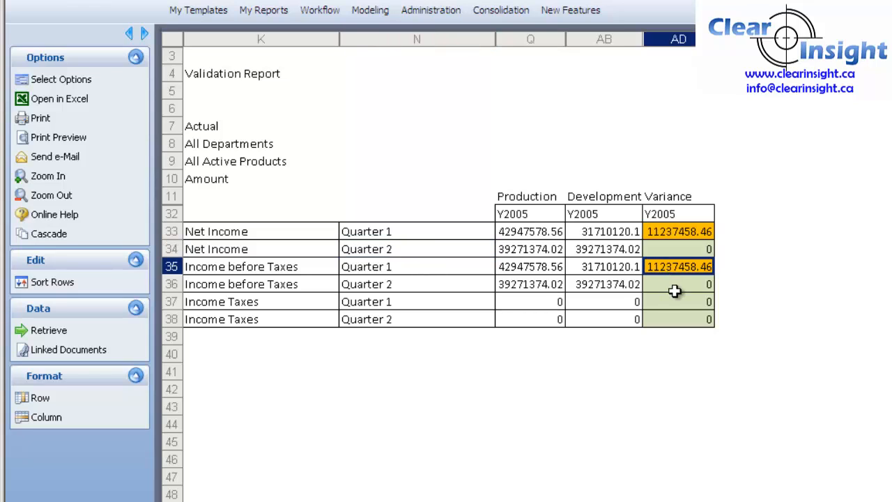
left_click_drag(279, 232, 656, 232)
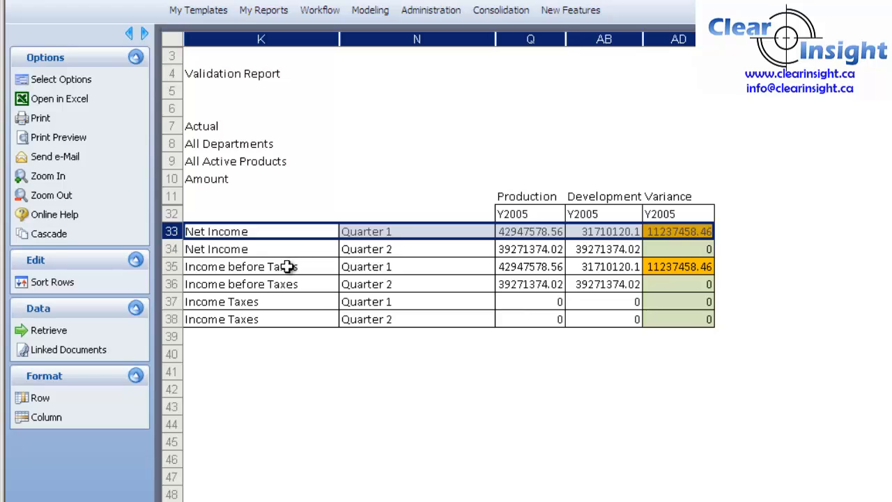
Zoom into the Income before Taxes account on the Quarter 1 row to list its child accounts.
left_click_drag(279, 267, 700, 263)
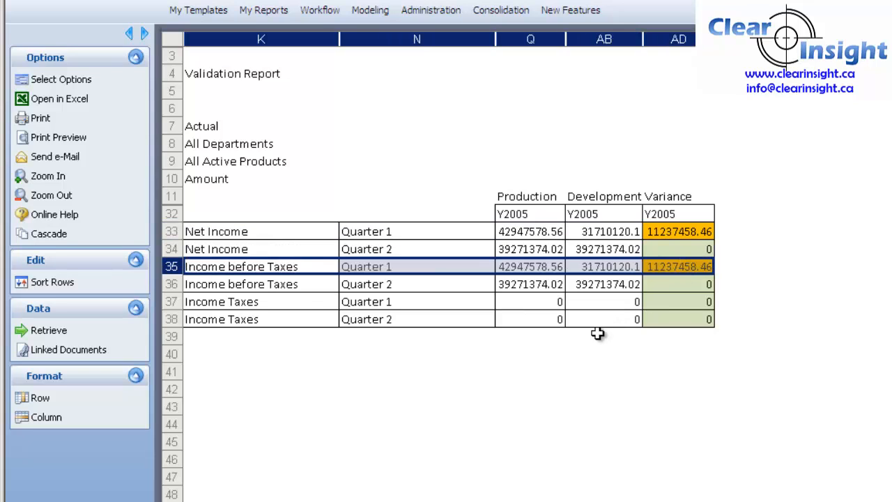
left_click(302, 285)
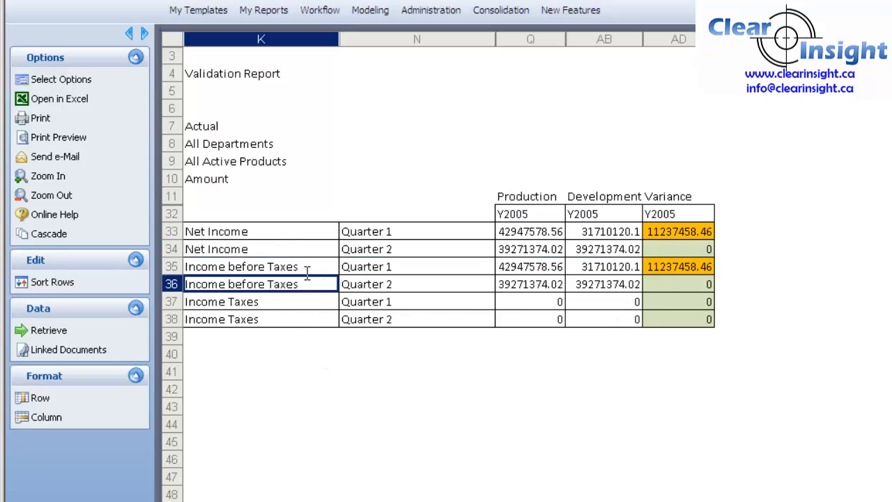
double_click(297, 267)
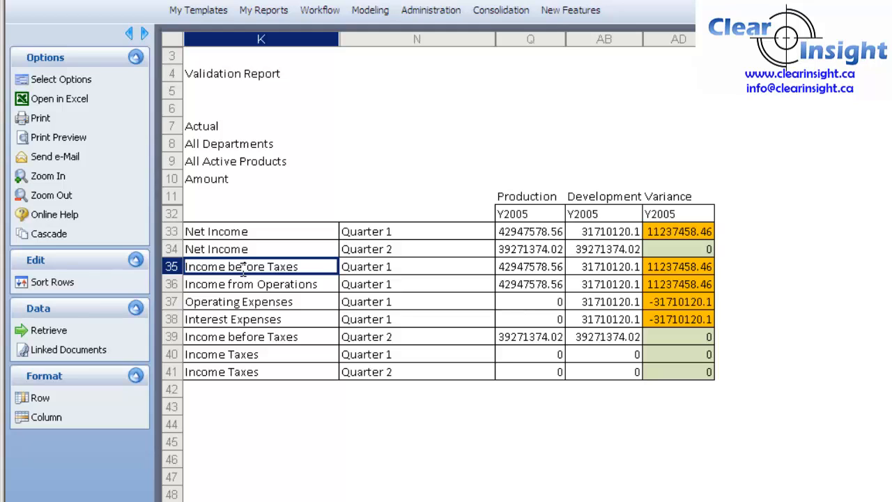
Examine the child accounts under Income before Taxes for Quarter 1 and the variance on the Income from Operations row.
left_click(394, 270)
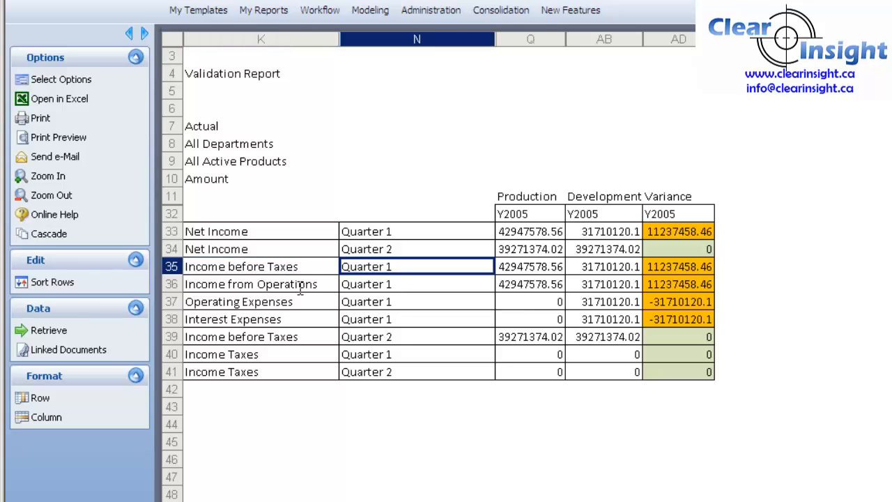
left_click_drag(295, 284, 292, 319)
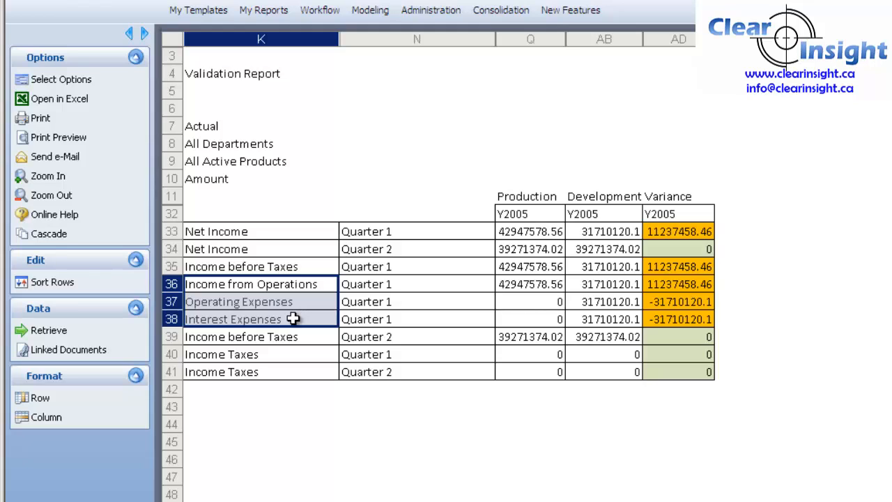
left_click(298, 271)
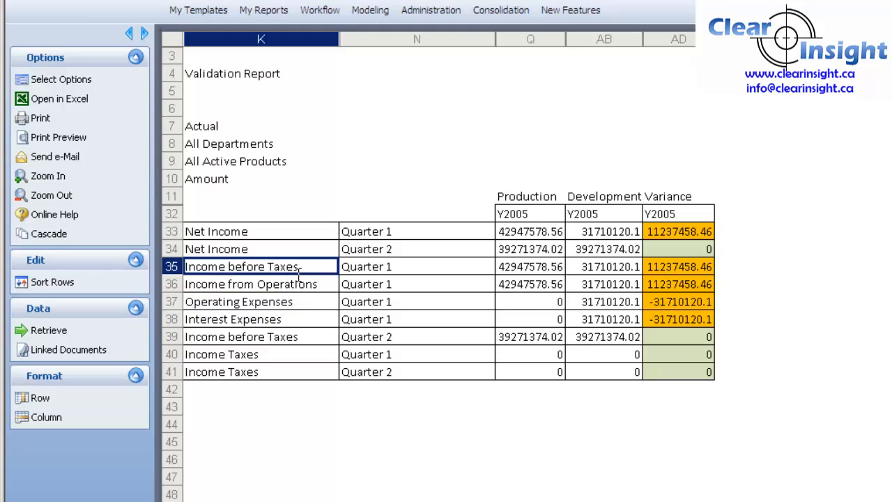
left_click(397, 266)
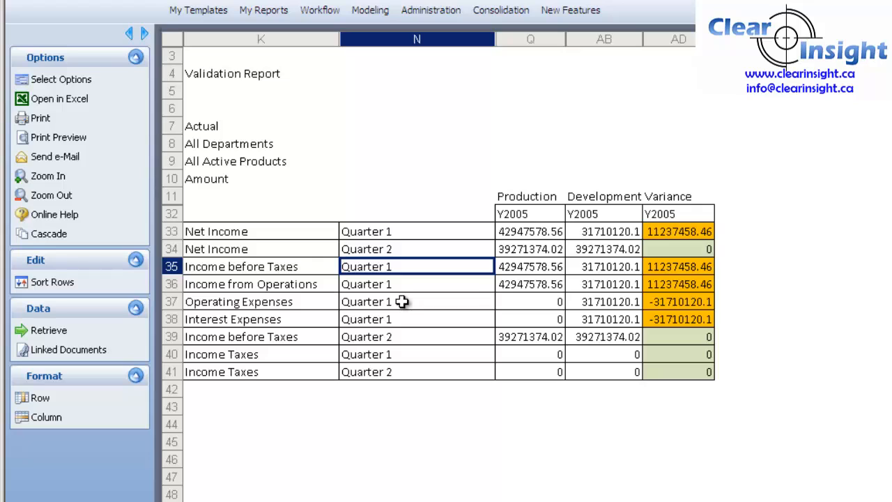
left_click(294, 286)
left_click(686, 287)
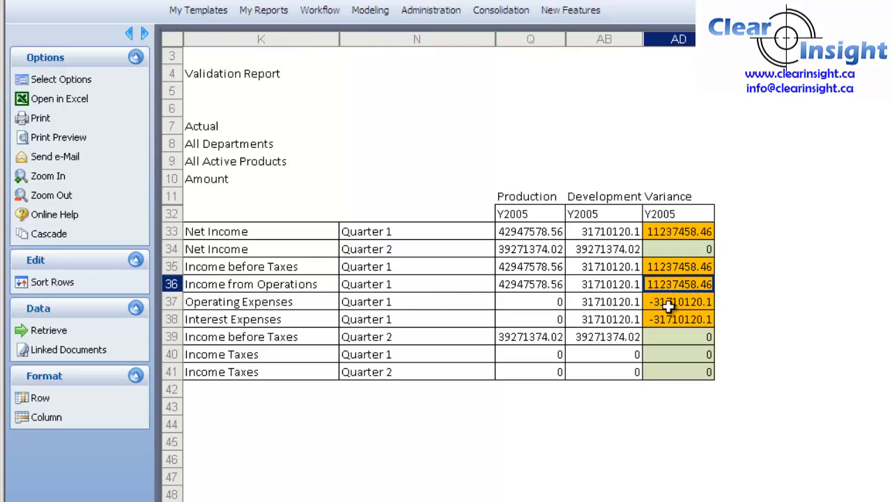
Zoom into Quarter 1 on the Income from Operations row and review the variances of its months.
left_click(402, 284)
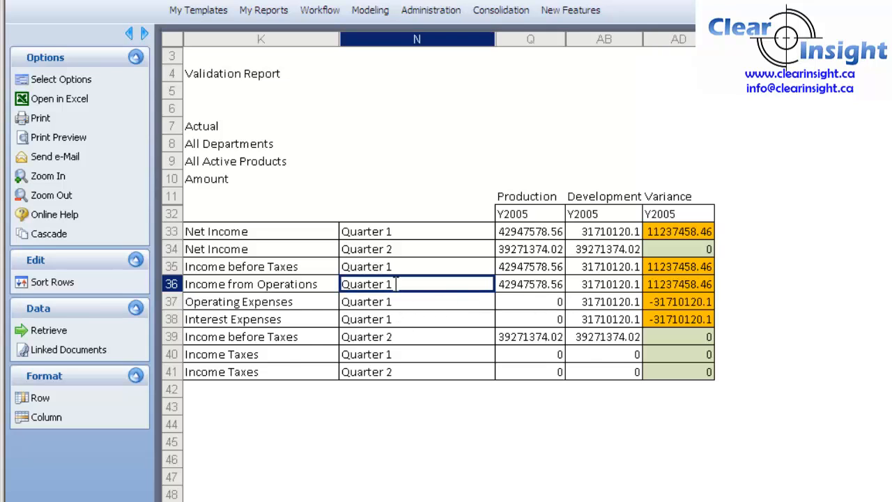
double_click(395, 284)
left_click_drag(396, 303, 394, 337)
left_click_drag(689, 287, 687, 350)
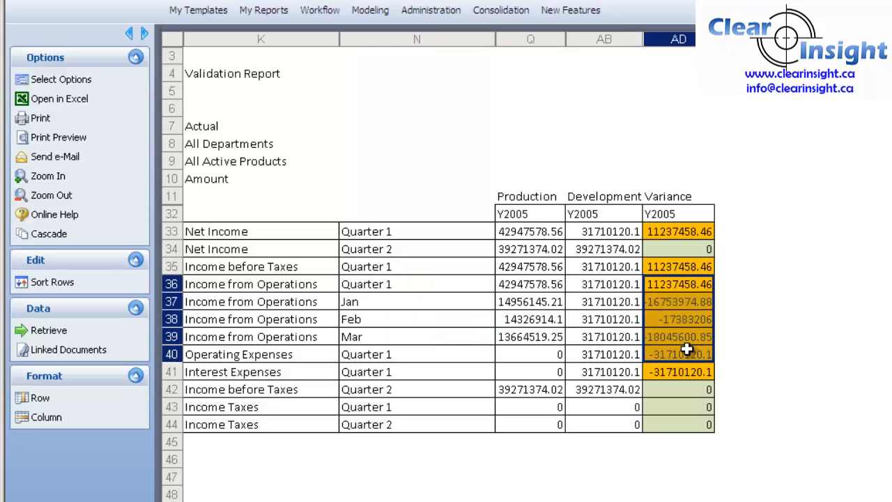
left_click(425, 318)
Try to zoom into the Y2005 column member under Production, and dismiss the resulting message.
double_click(526, 215)
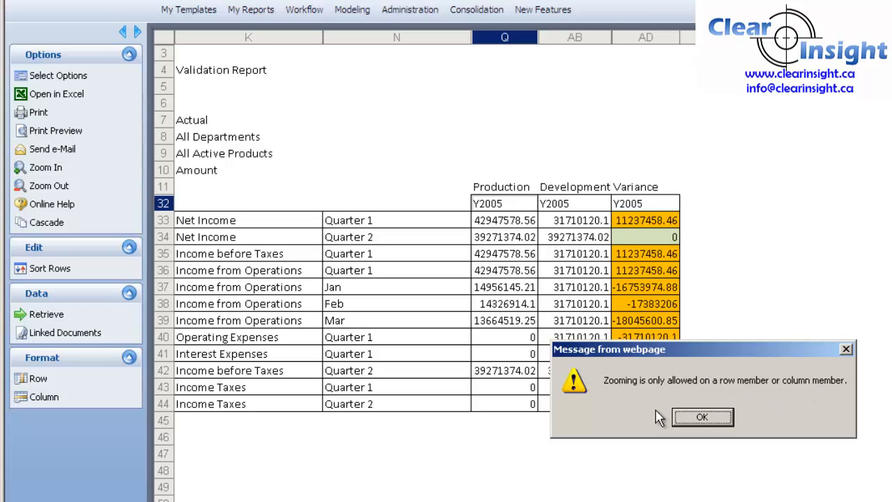
left_click(703, 420)
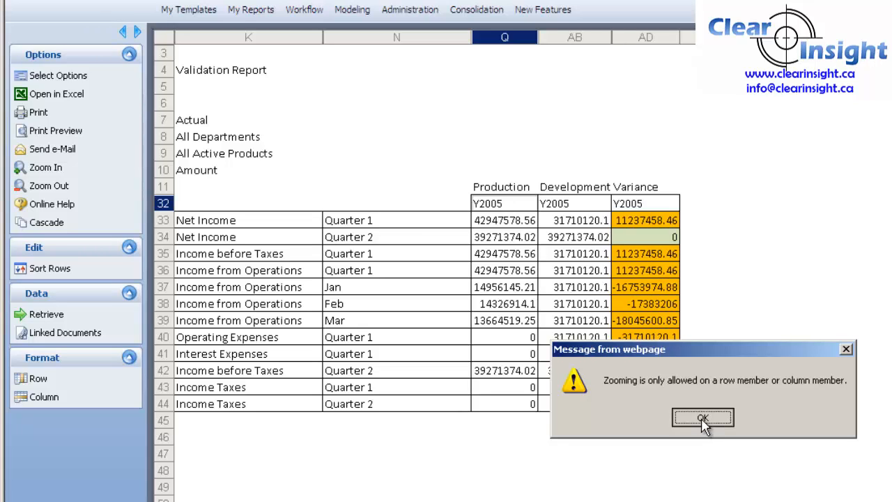